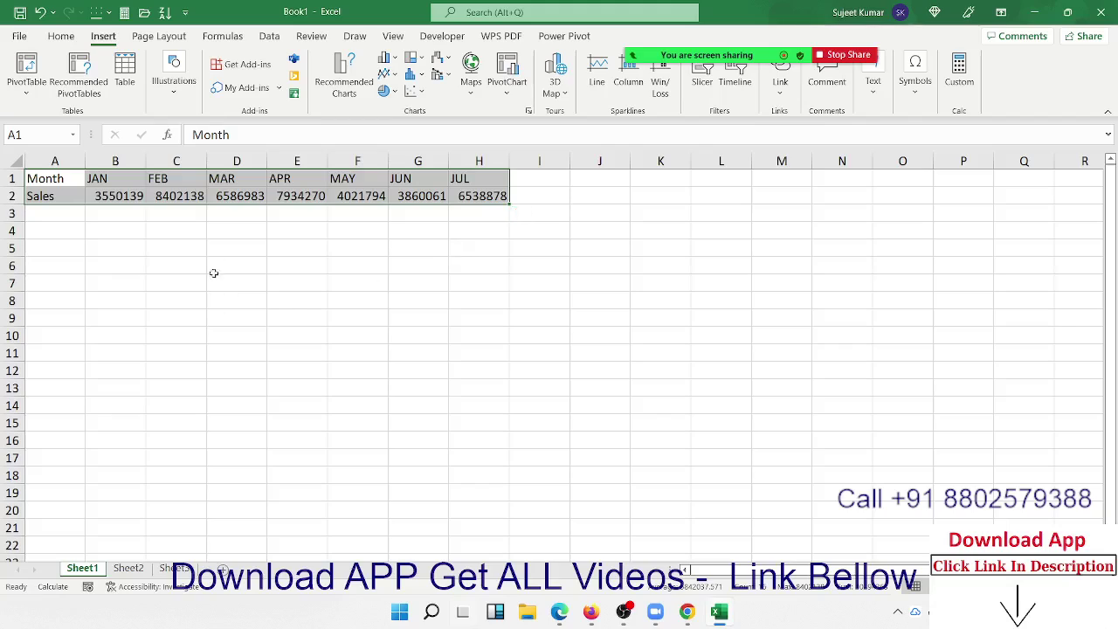
- Select the range A1:H2 holding the JAN–JUL months and their sales figures
drag(237, 248, 176, 248)
click(57, 181)
drag(120, 182, 489, 197)
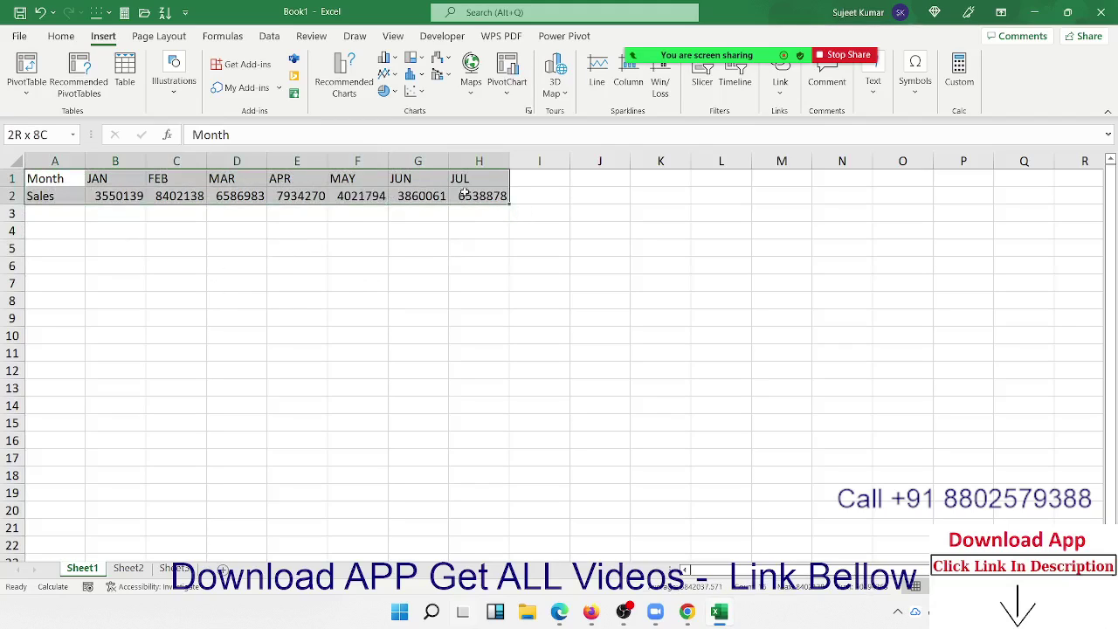
click(345, 77)
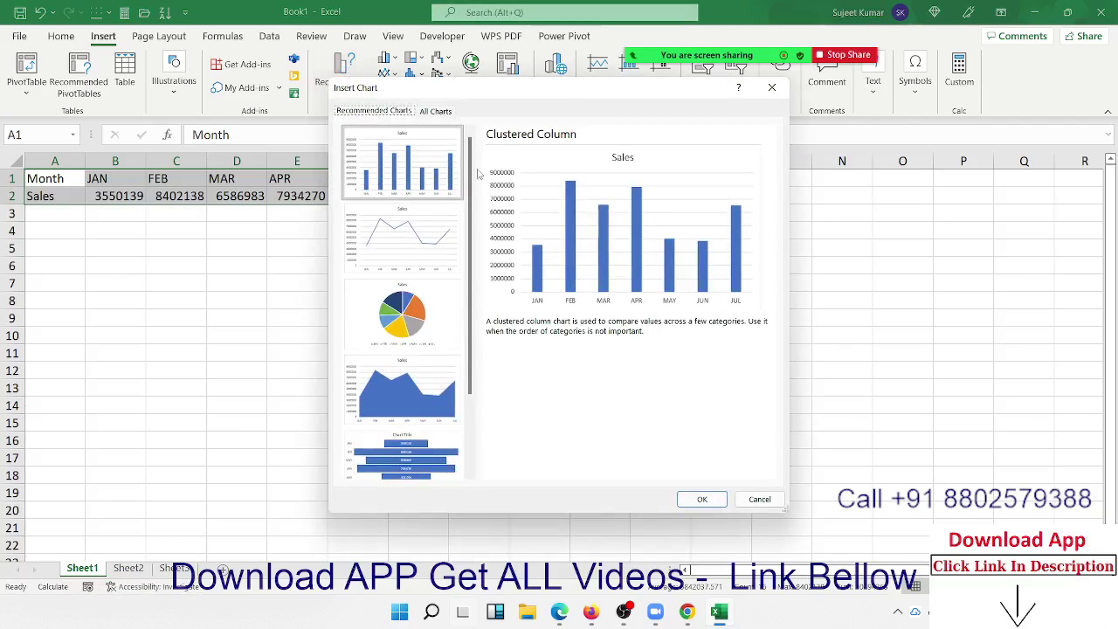
mouse_move(471, 171)
mouse_down()
mouse_move(478, 238)
mouse_move(476, 179)
mouse_move(502, 76)
mouse_up()
click(772, 88)
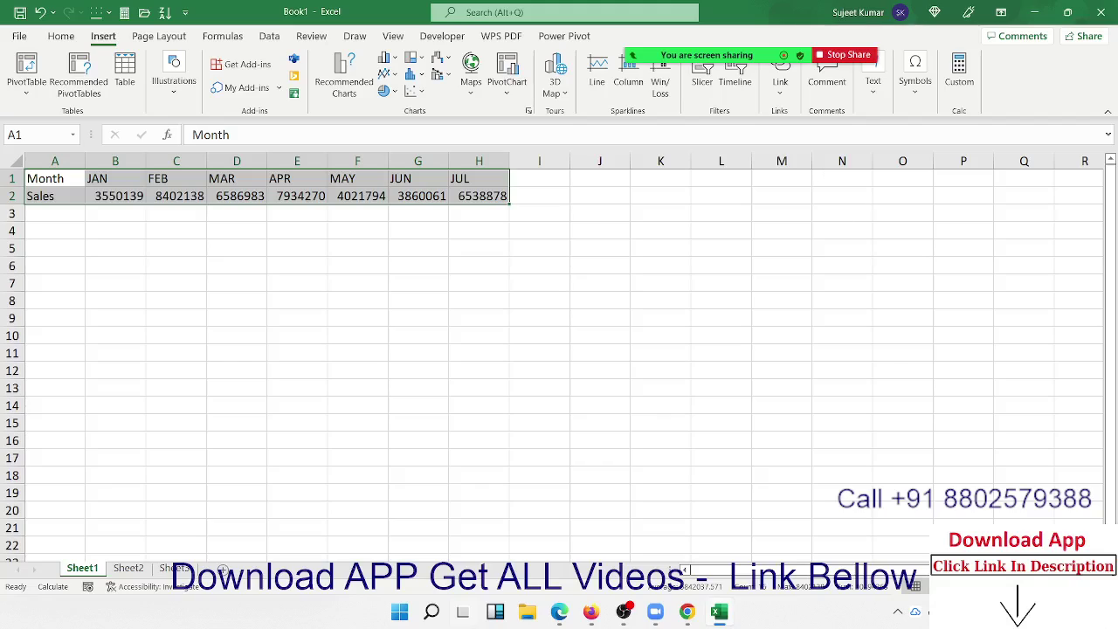
click(395, 57)
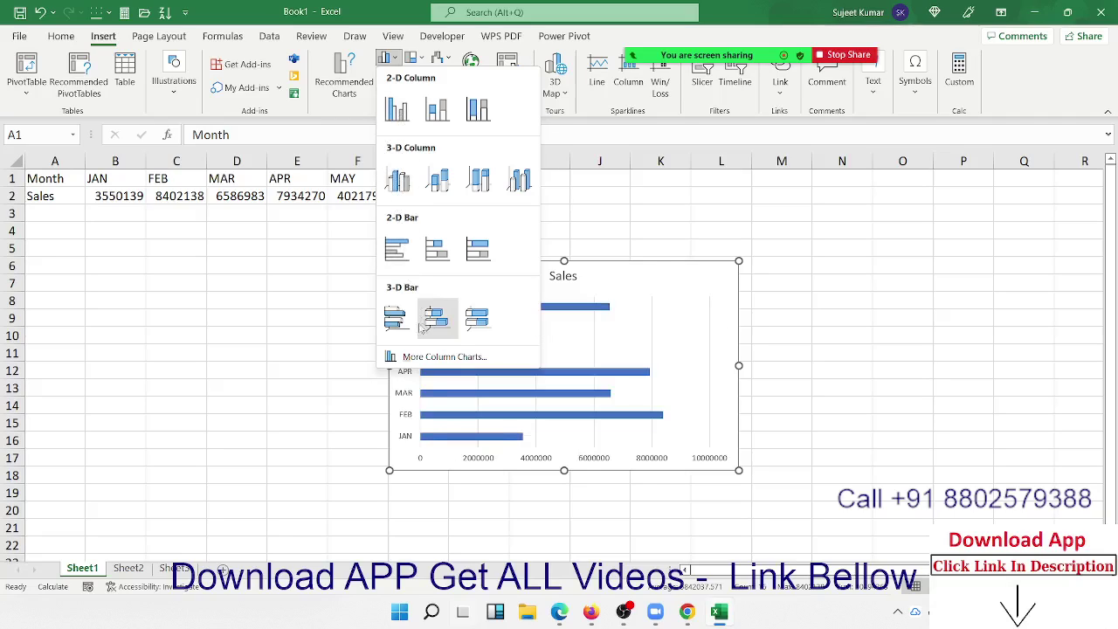
key(Escape)
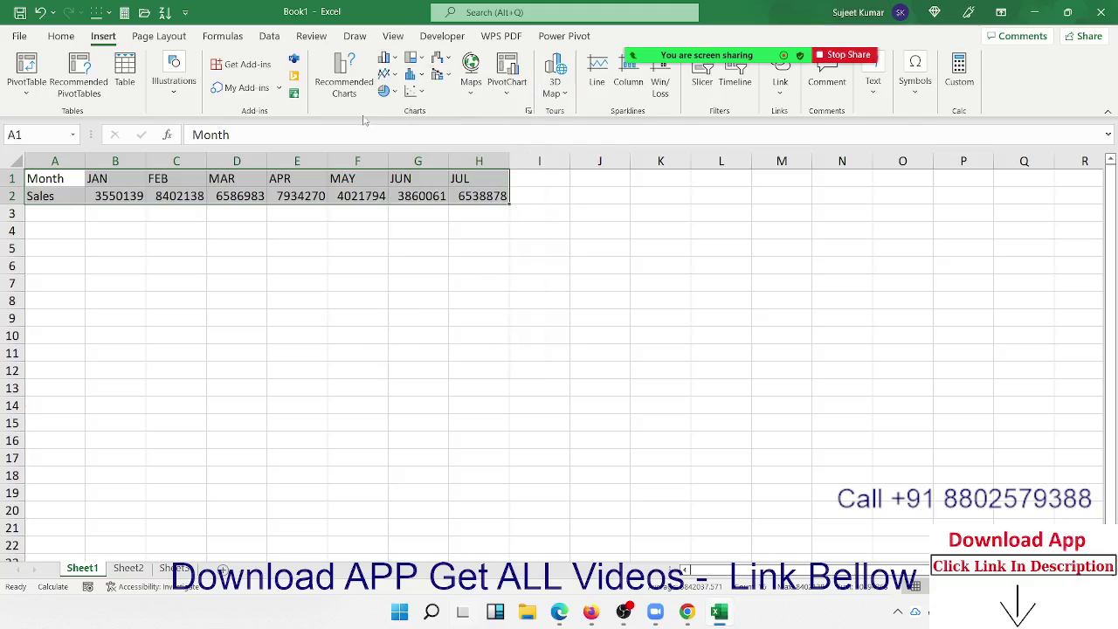
click(394, 75)
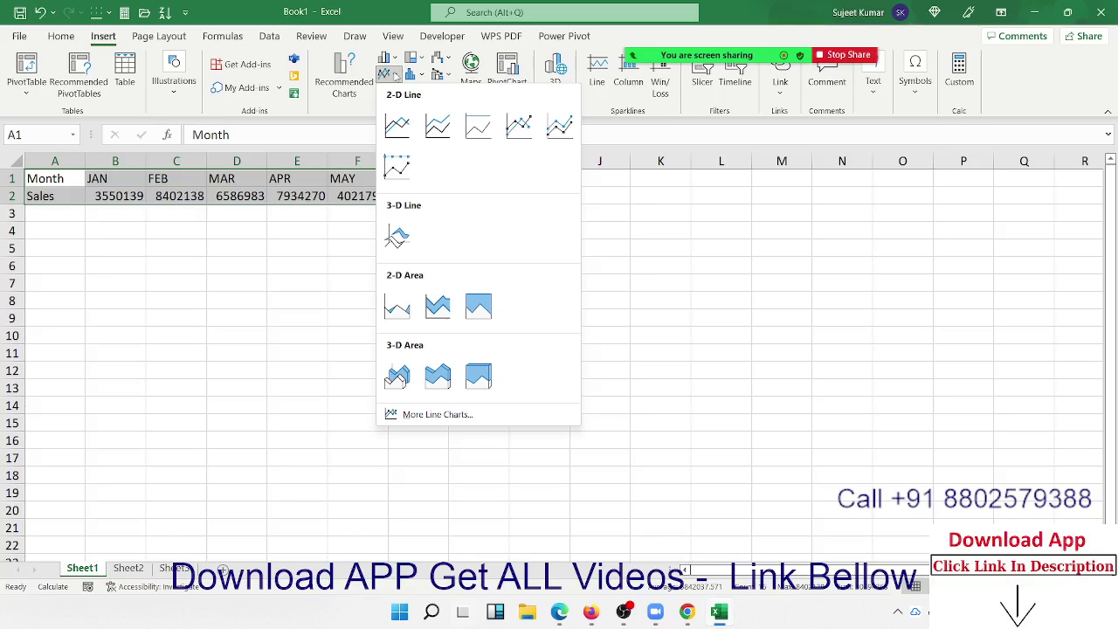
click(397, 126)
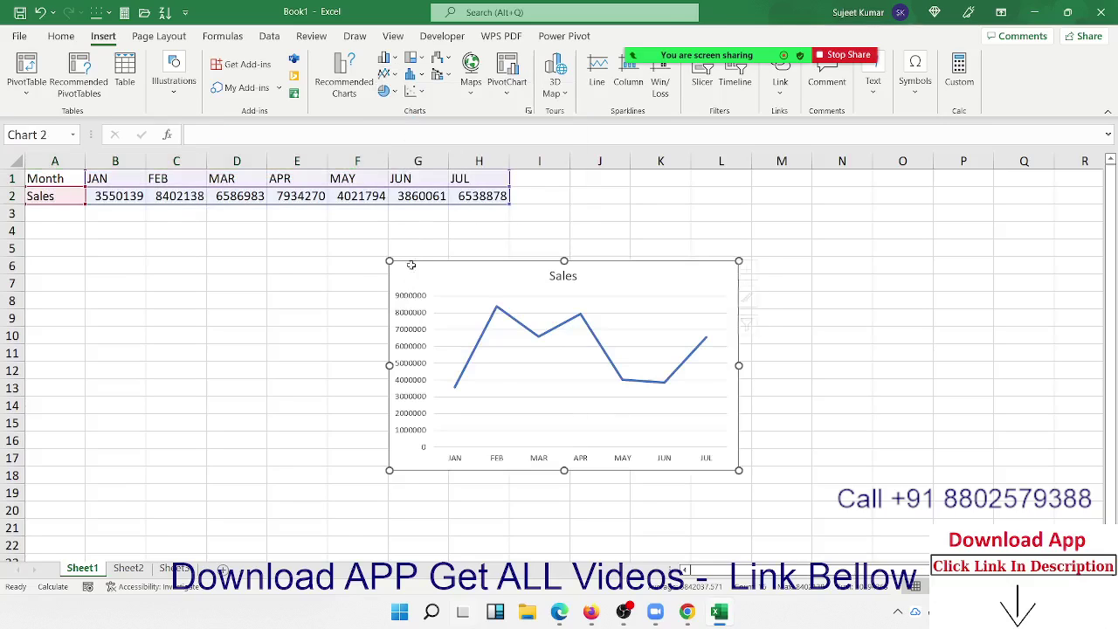
click(634, 382)
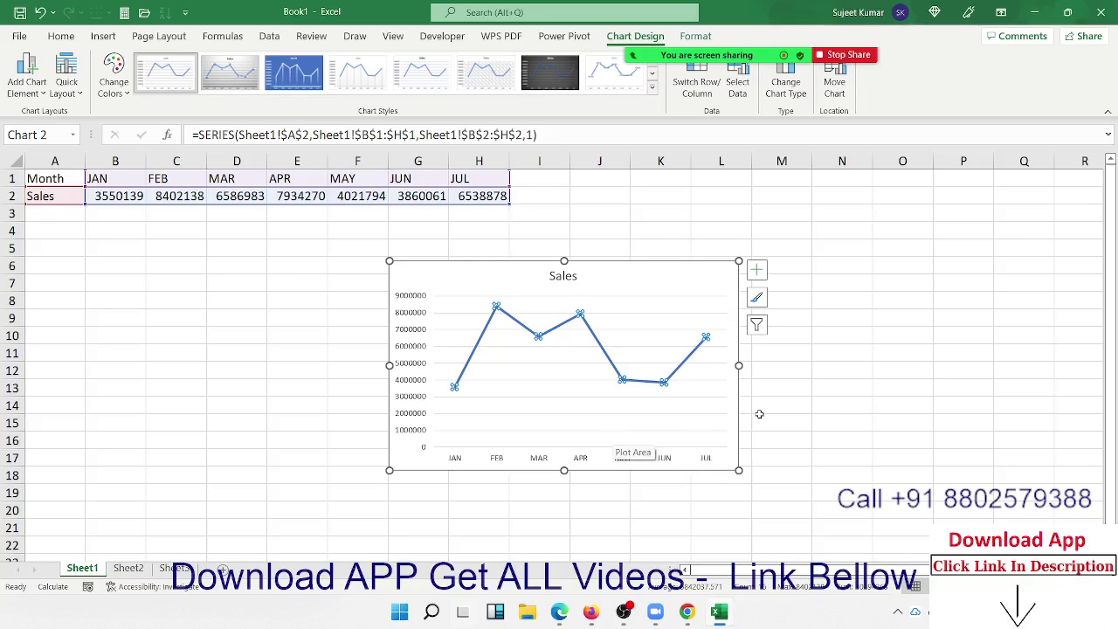
key(Delete)
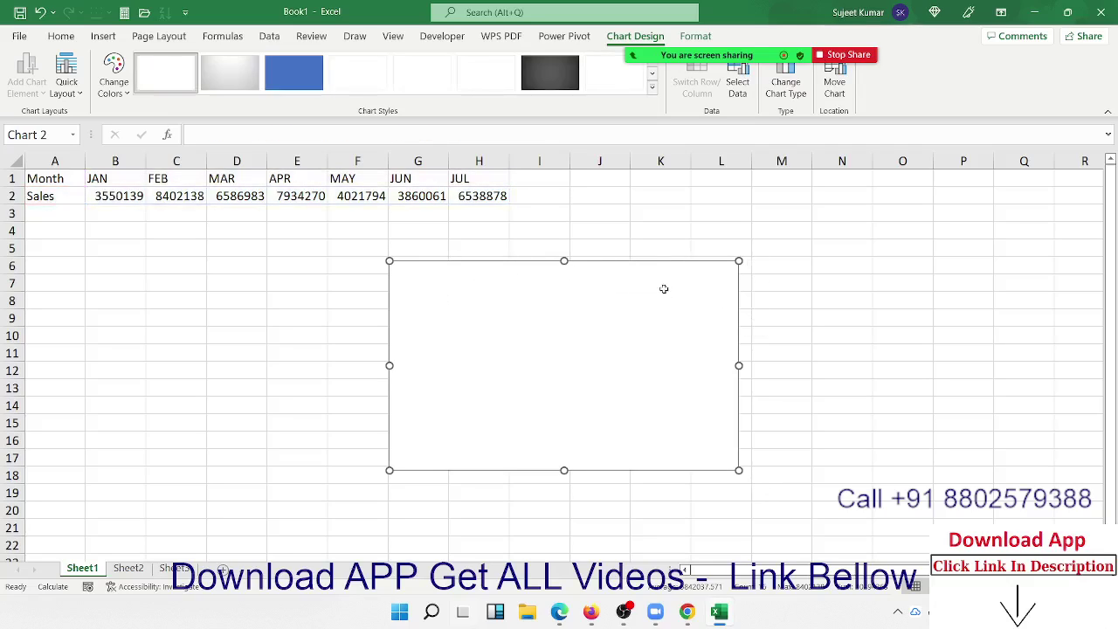
key(Delete)
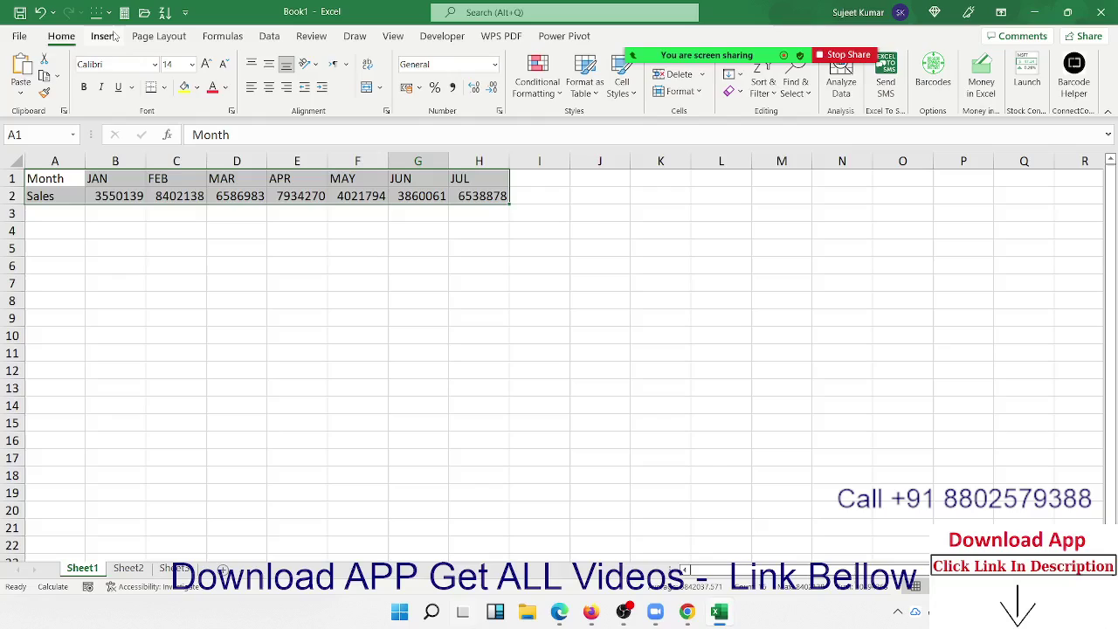
click(103, 35)
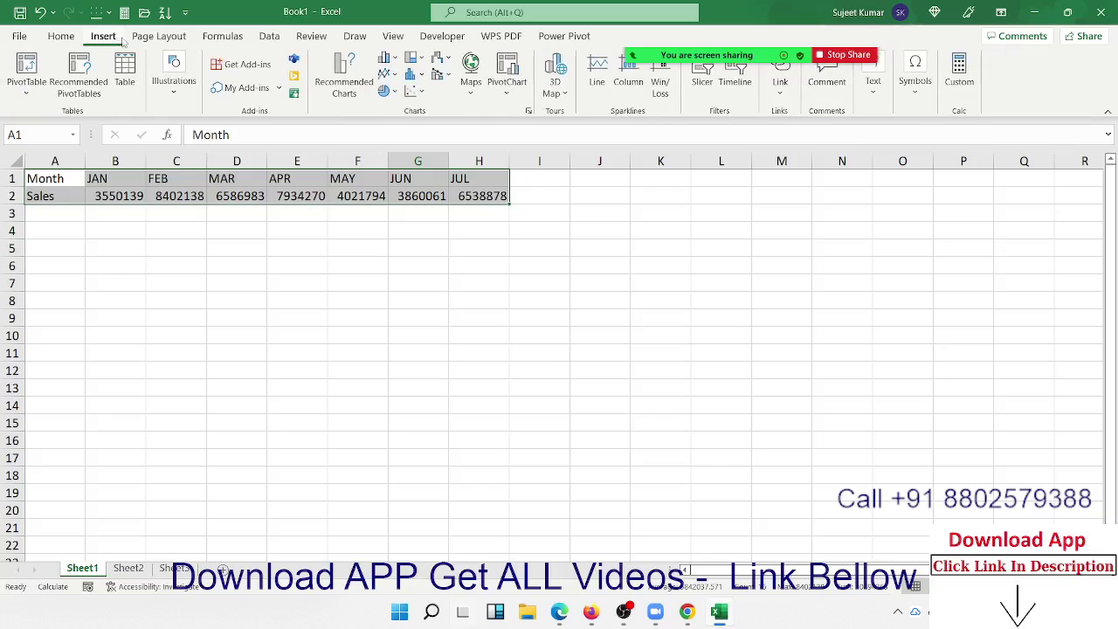
click(388, 73)
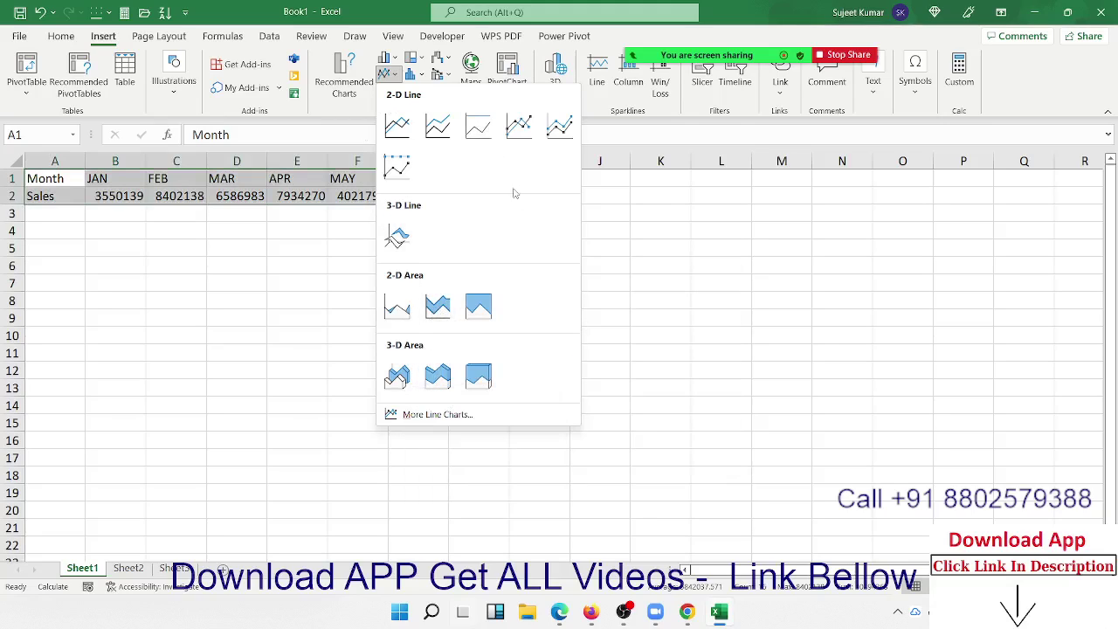
click(324, 120)
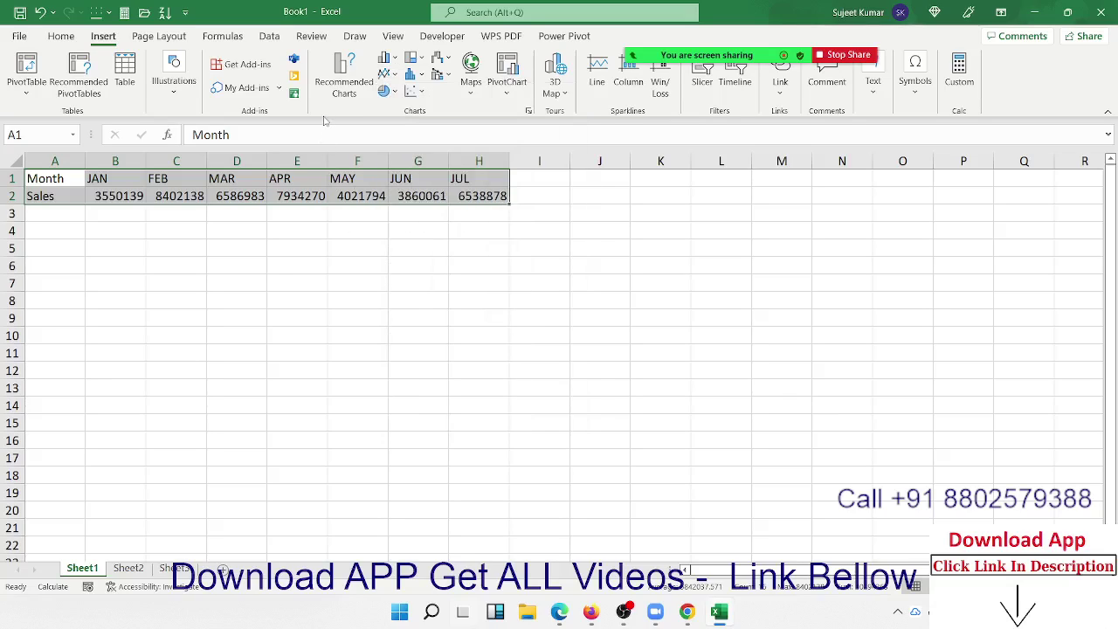
click(390, 94)
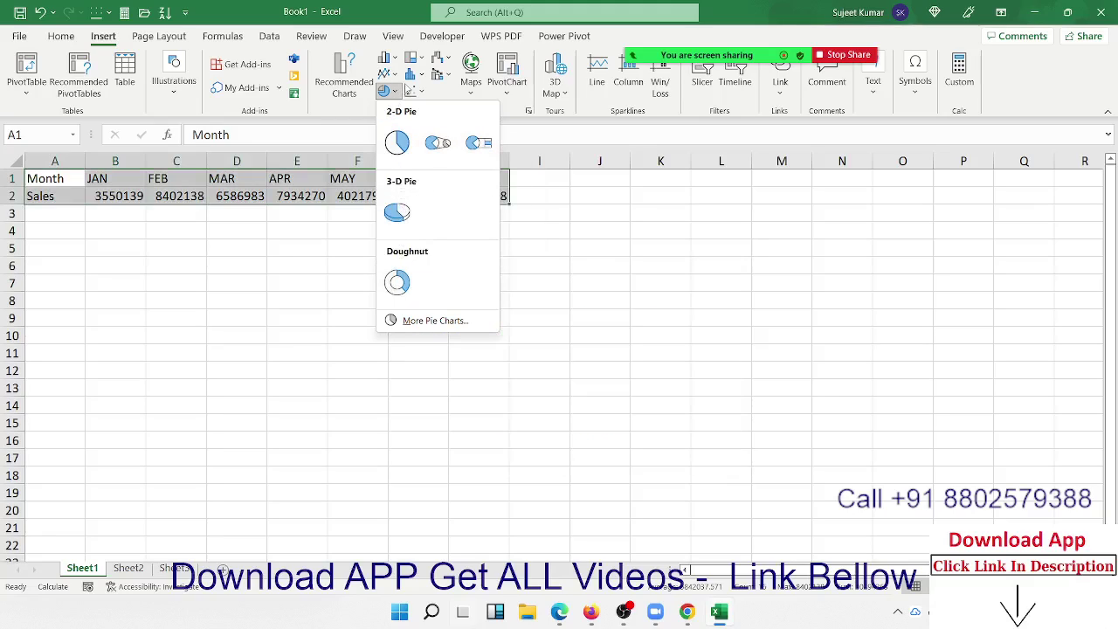
click(421, 59)
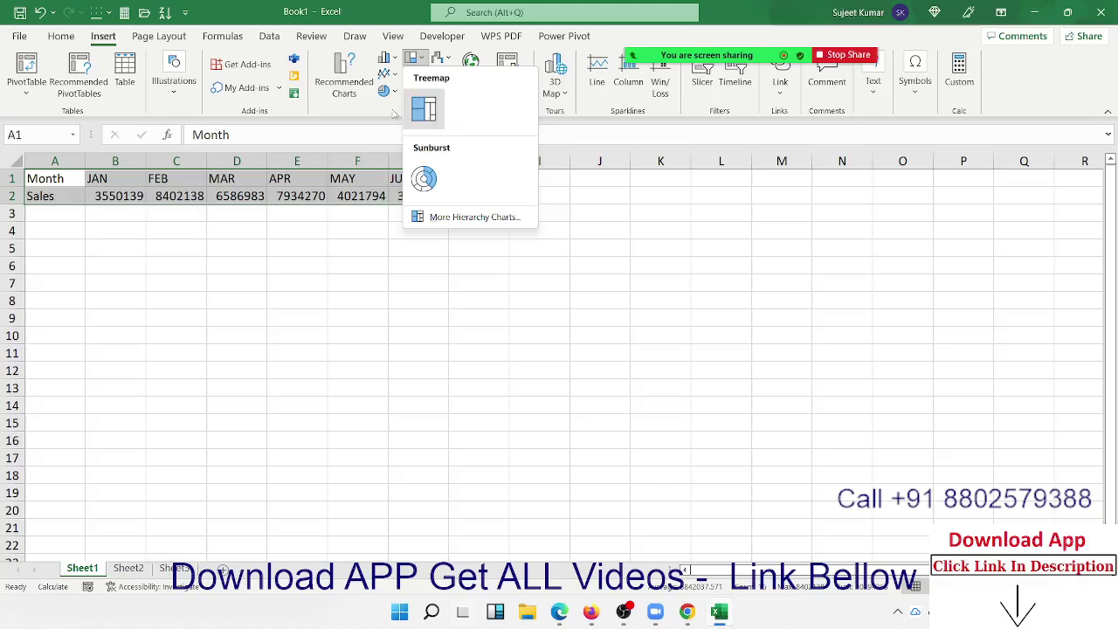
click(361, 128)
click(413, 75)
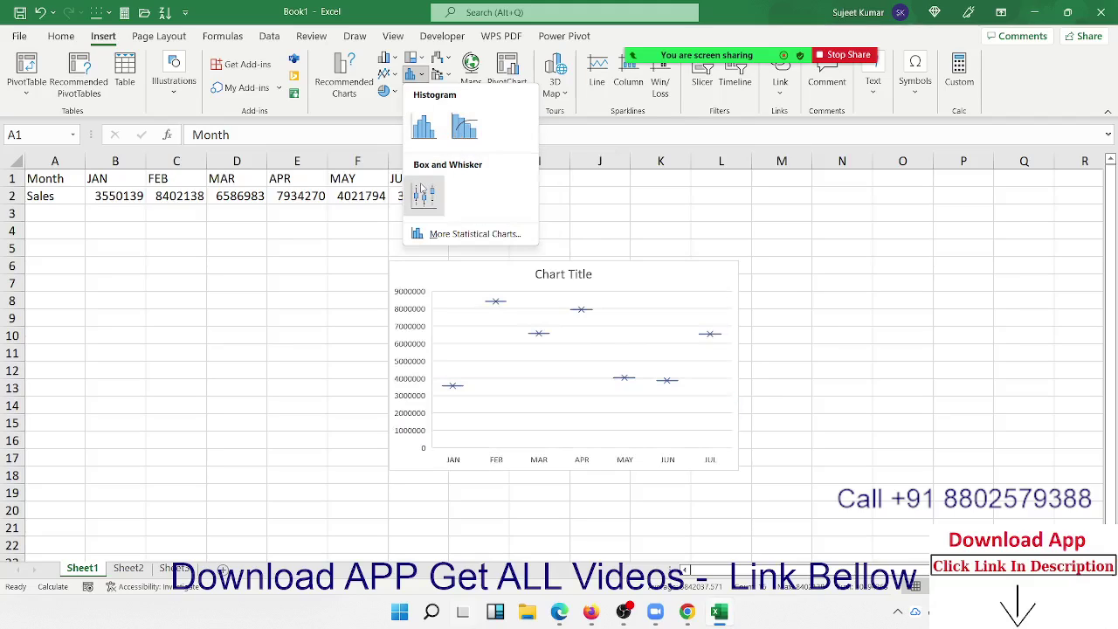
click(418, 93)
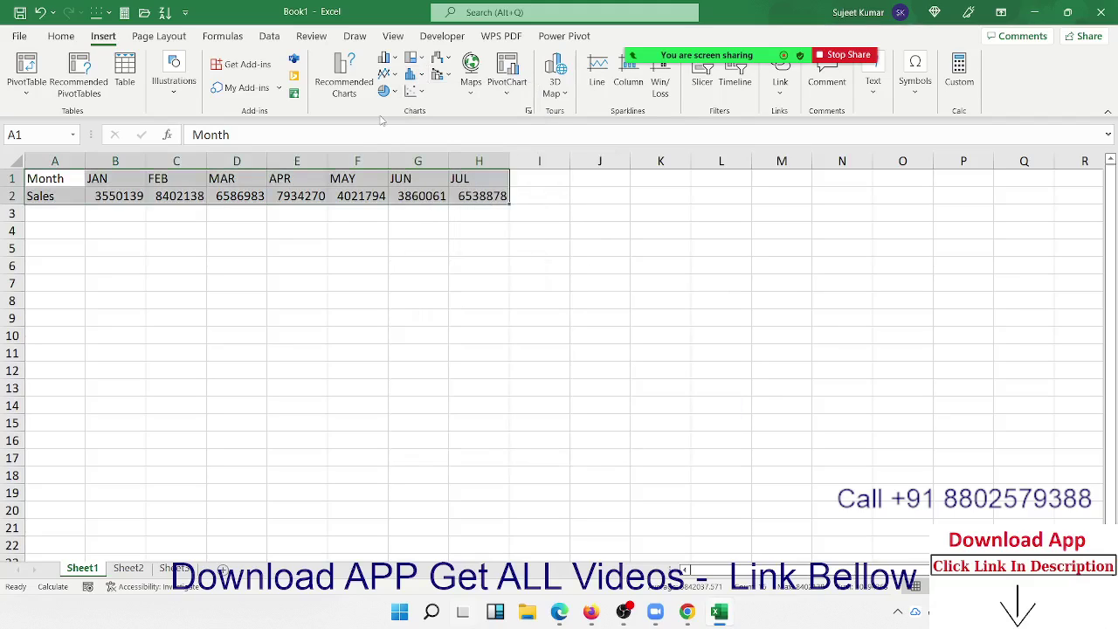
- Preview the Scatter charts, then insert a Waterfall chart of the JAN–JUL sales
click(418, 92)
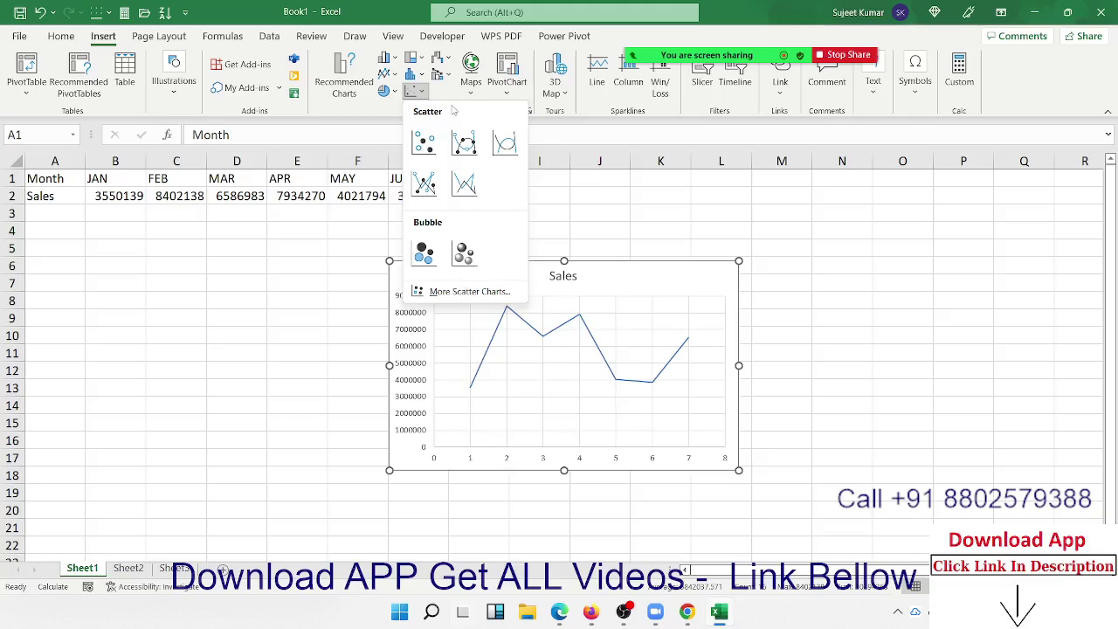
click(447, 61)
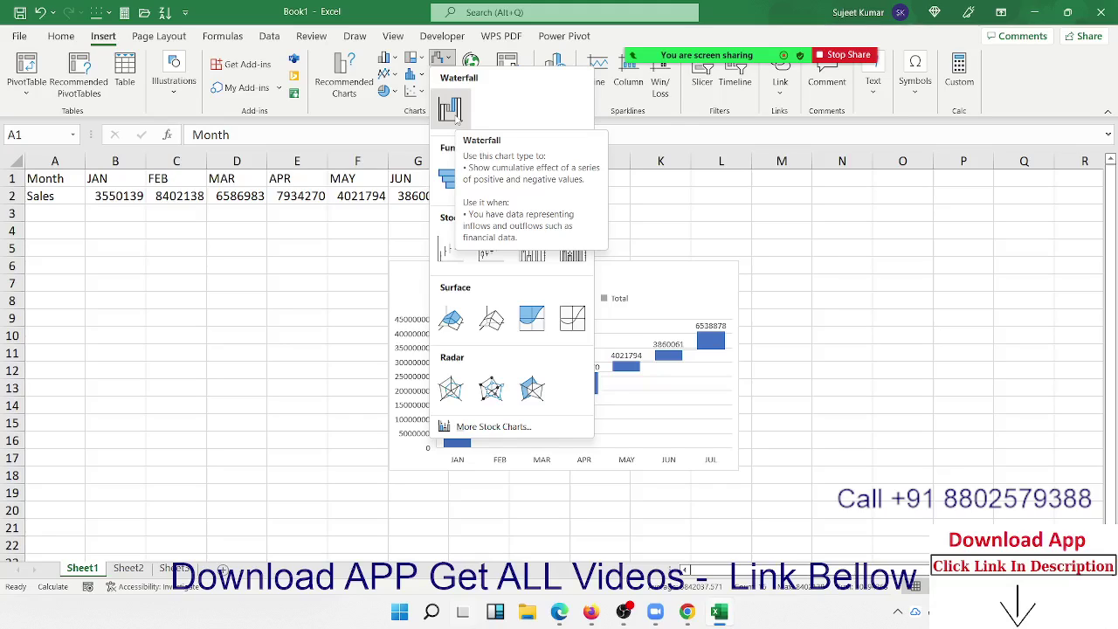
click(451, 112)
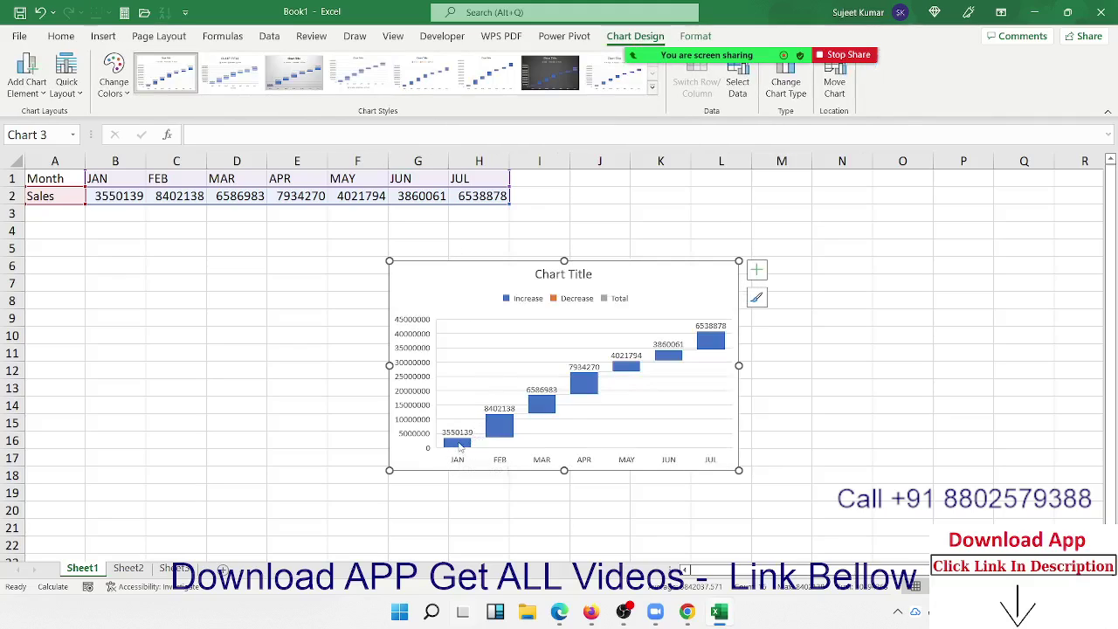
mouse_move(460, 445)
mouse_move(504, 442)
- Delete the waterfall chart from the sheet
click(102, 38)
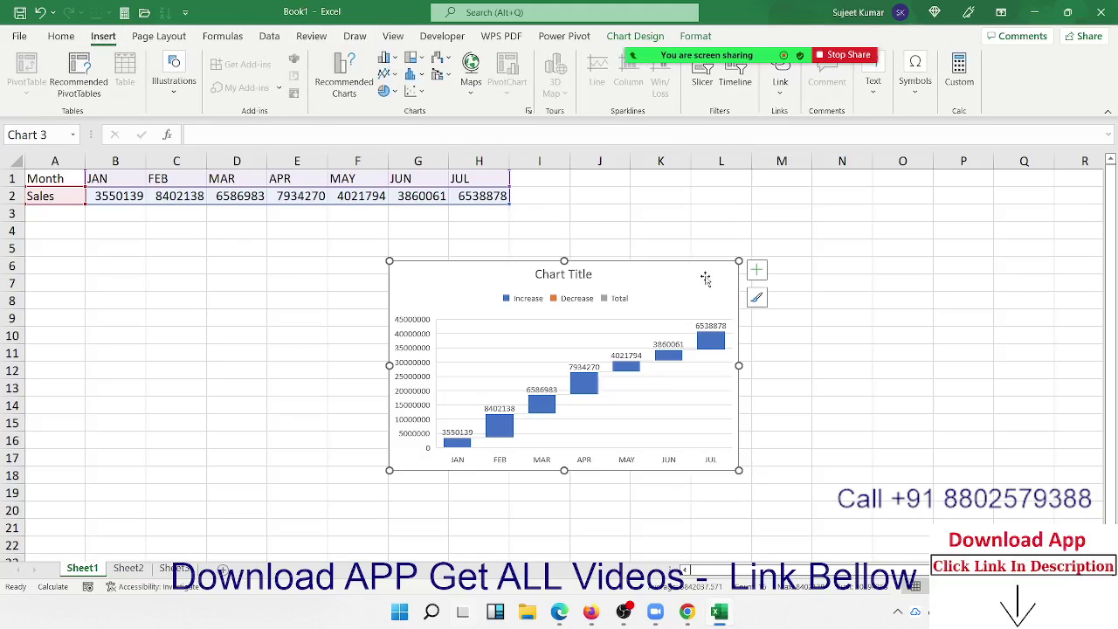
key(Escape)
key(Delete)
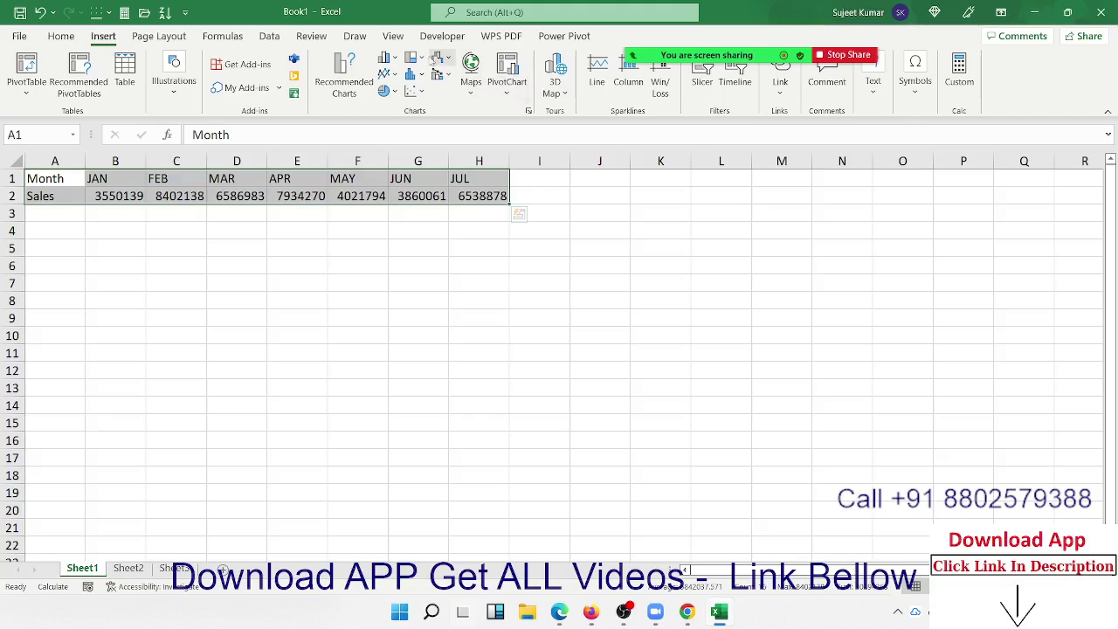
- Browse the Waterfall and Combo chart galleries without inserting a chart
click(445, 60)
click(445, 59)
click(443, 75)
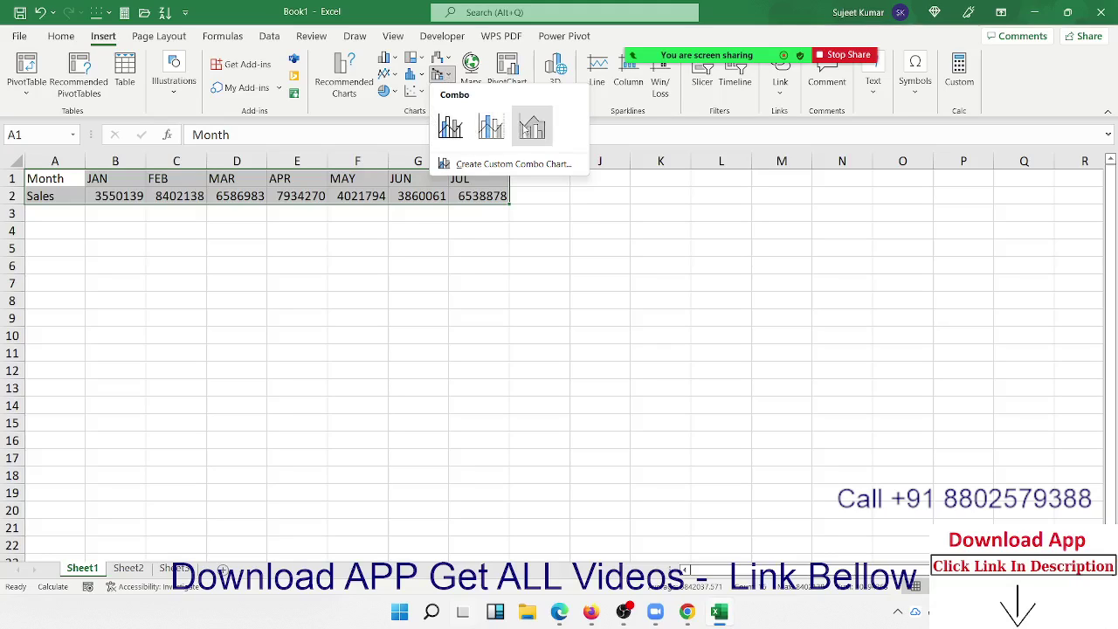
click(276, 308)
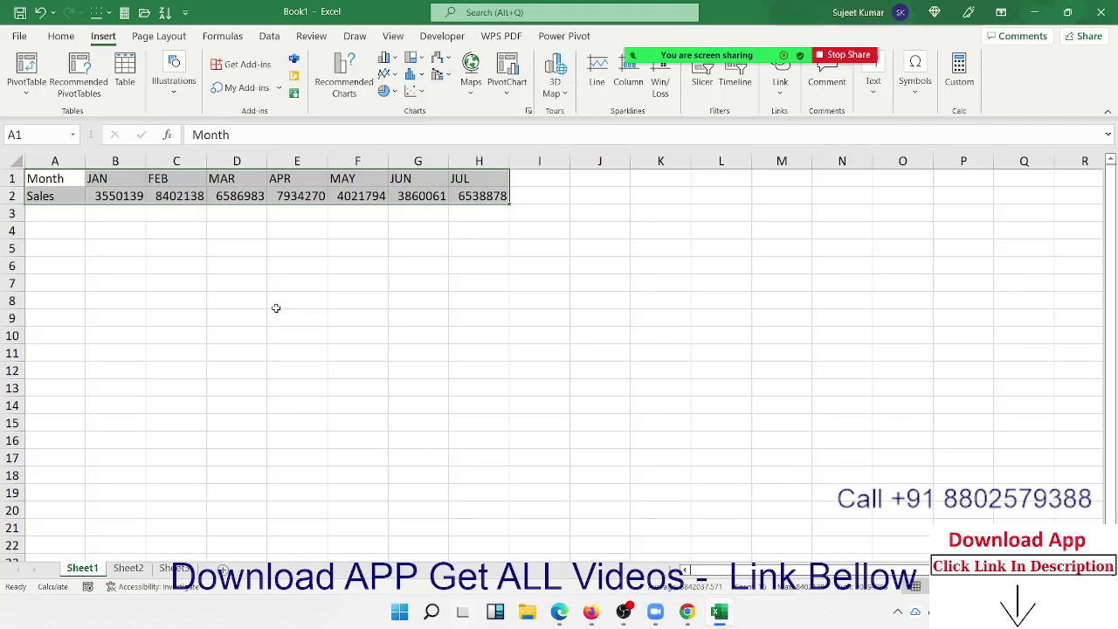